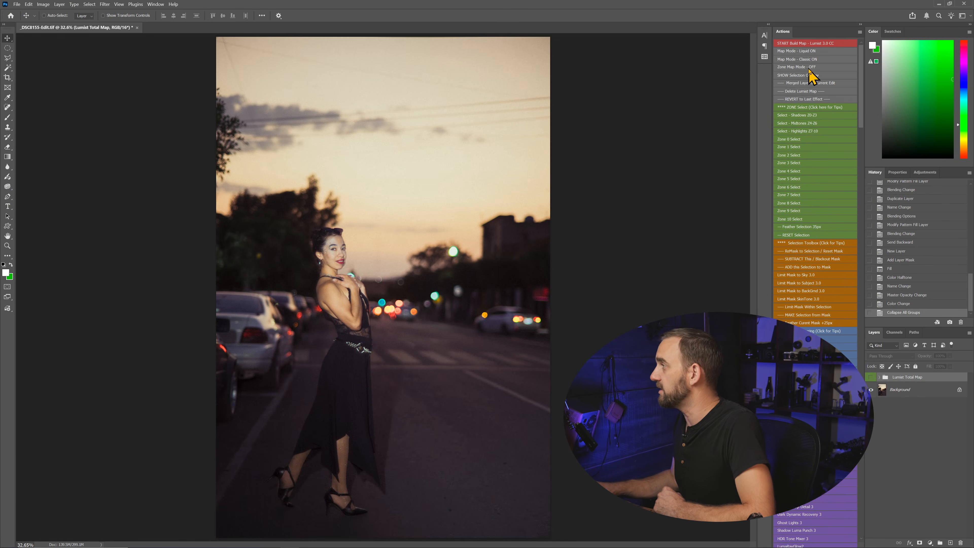
Step: Show the zone map in Classic mode and select Zone 8 and Zone 9 in the sky
click(811, 60)
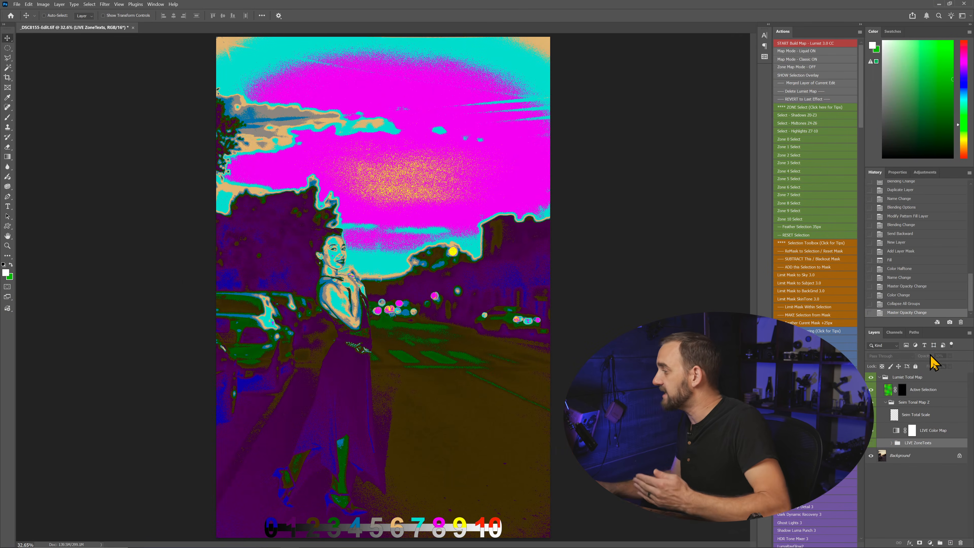
click(819, 58)
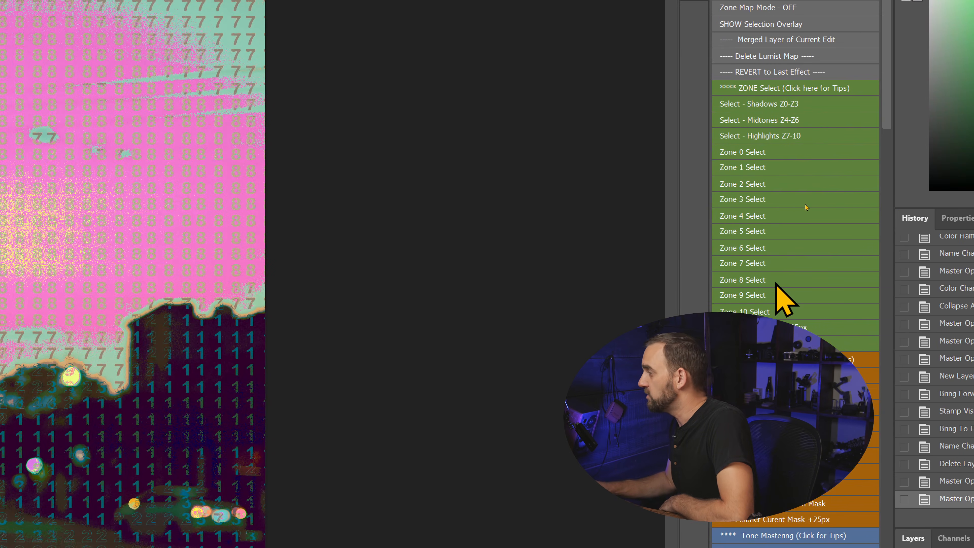
click(776, 283)
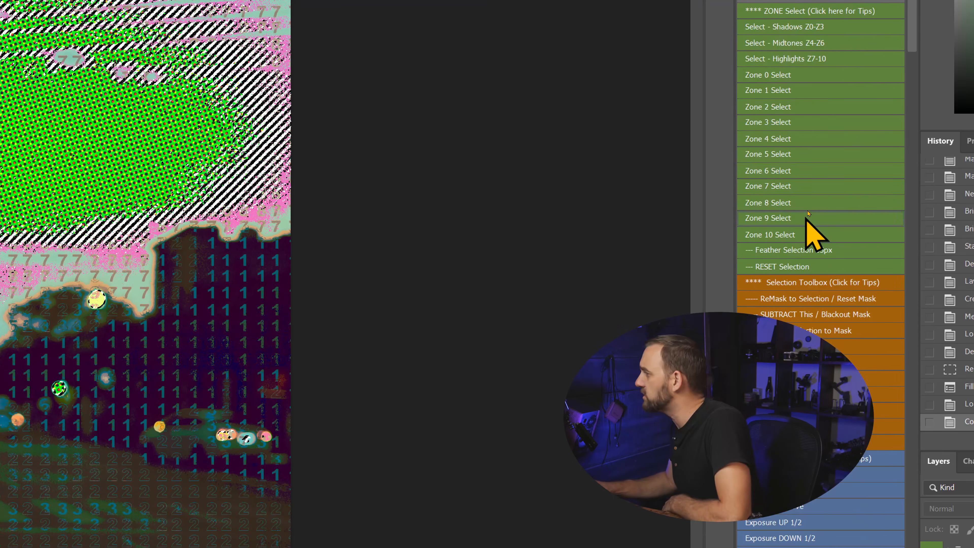
click(807, 212)
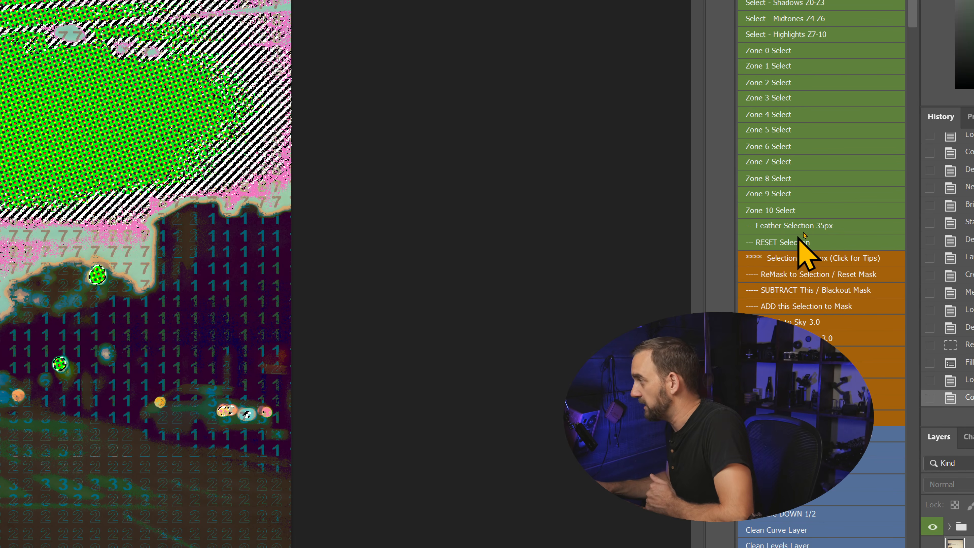
Step: Feather the zone selection by 35 px and apply a Darken Curve adjustment through it
click(820, 226)
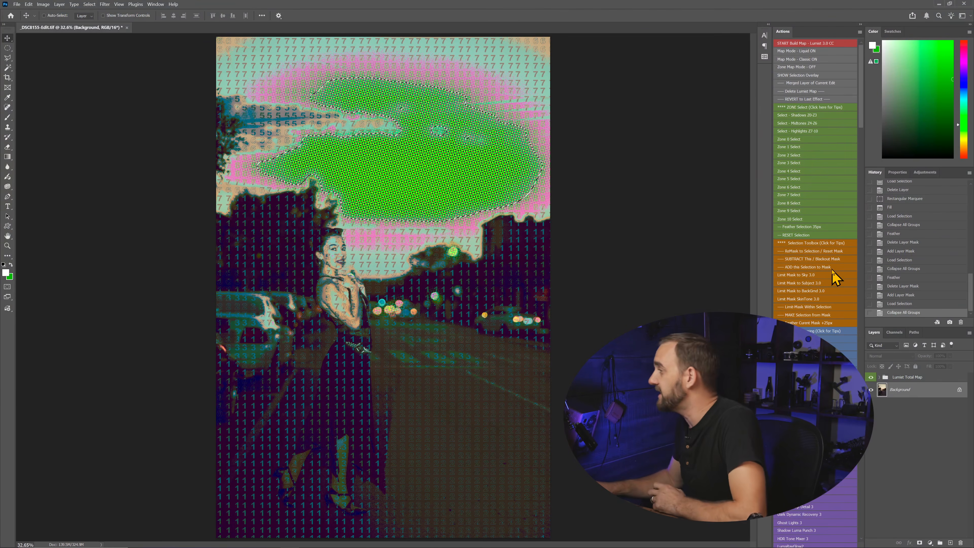
scroll(833, 275, down, 3)
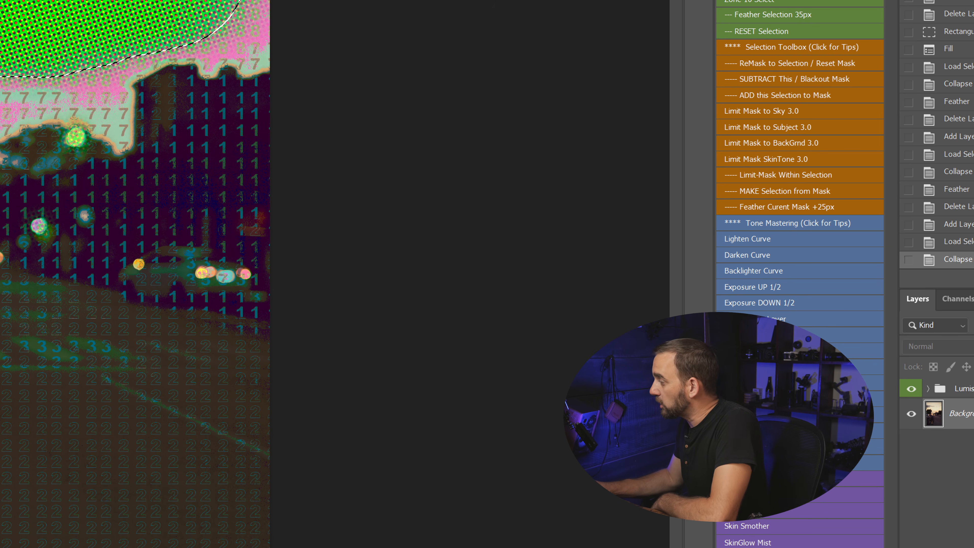
scroll(803, 295, down, 10)
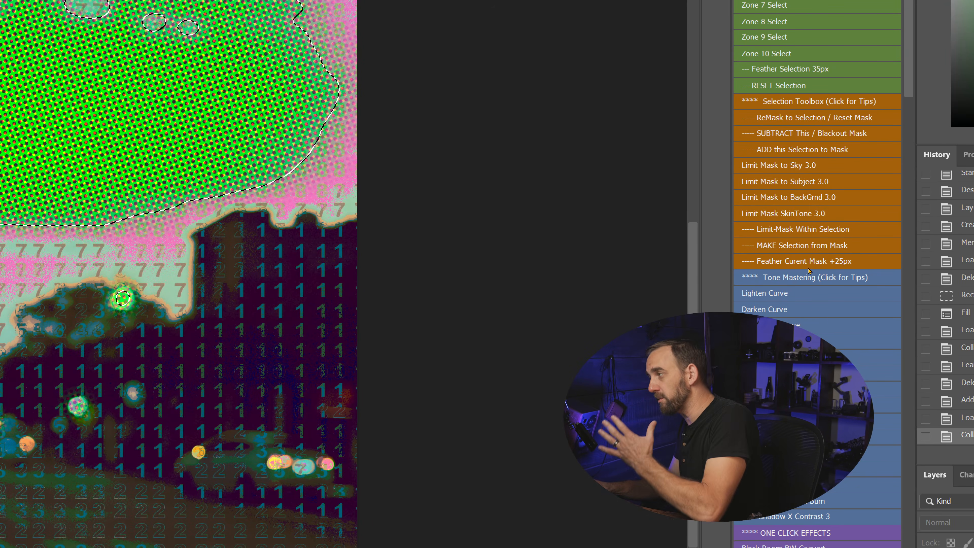
click(802, 308)
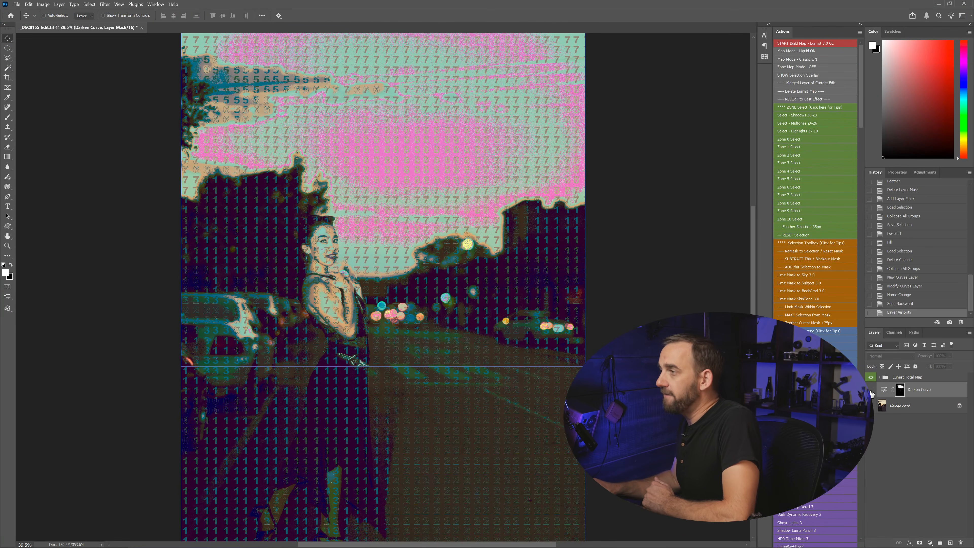
Step: Compare the zone map with and without the Darken Curve layer
click(871, 390)
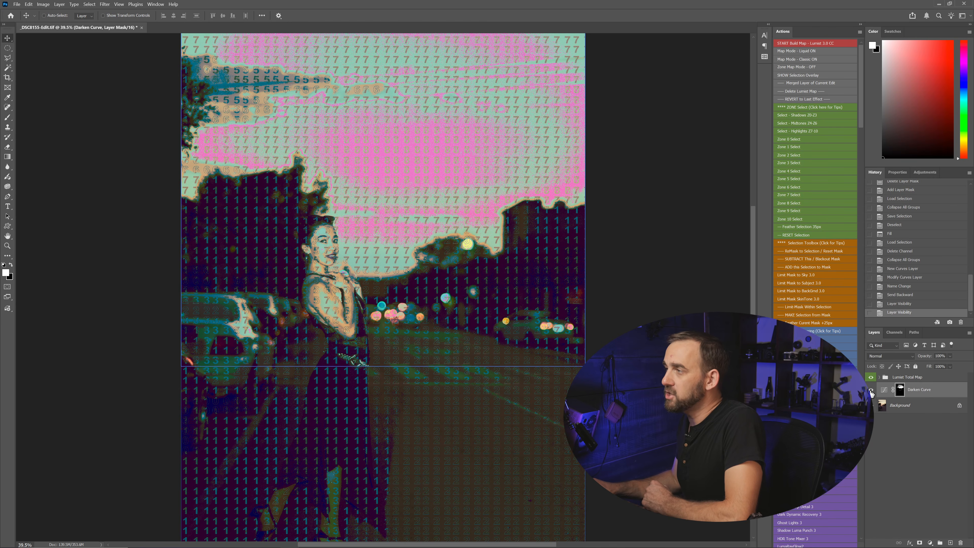
click(871, 390)
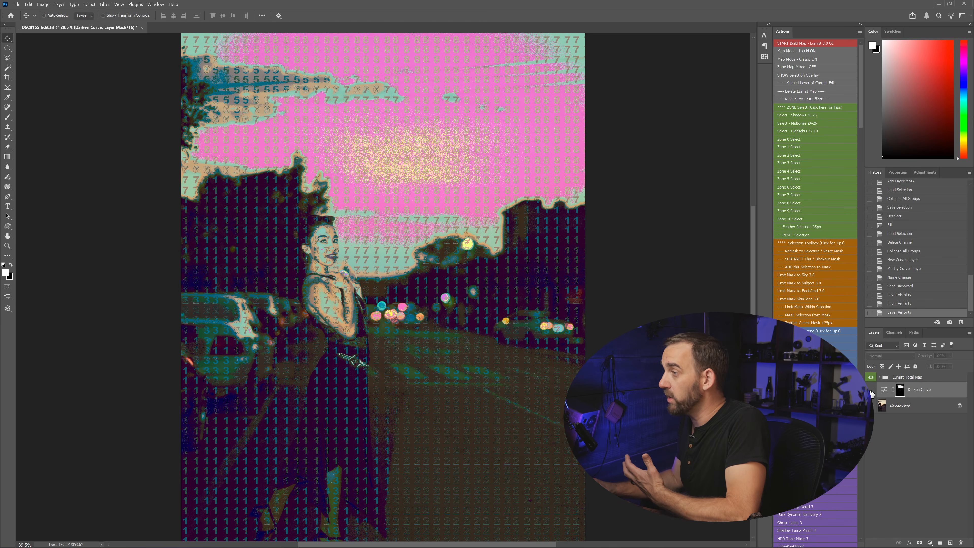
click(871, 390)
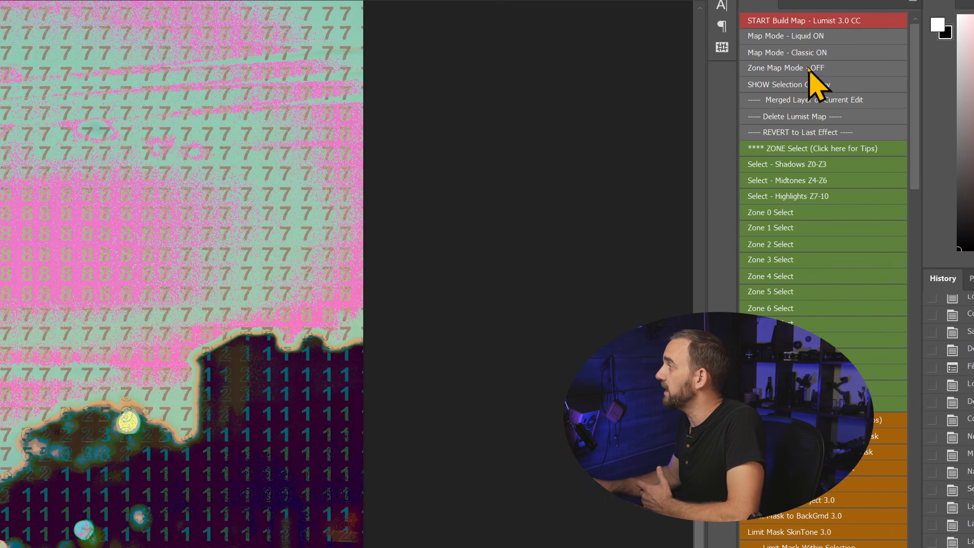
Step: Turn off the zone map and compare the photo with and without the Darken Curve layer
click(808, 67)
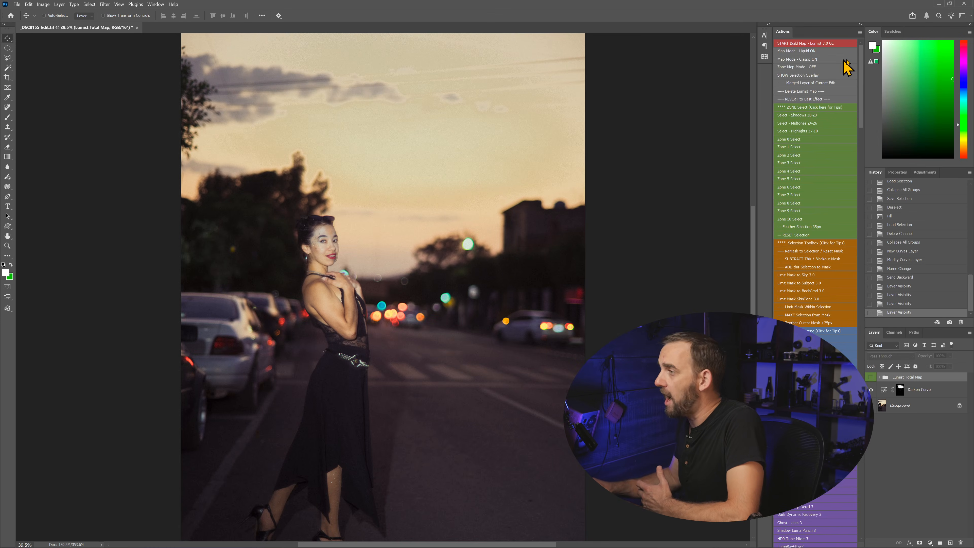
click(871, 390)
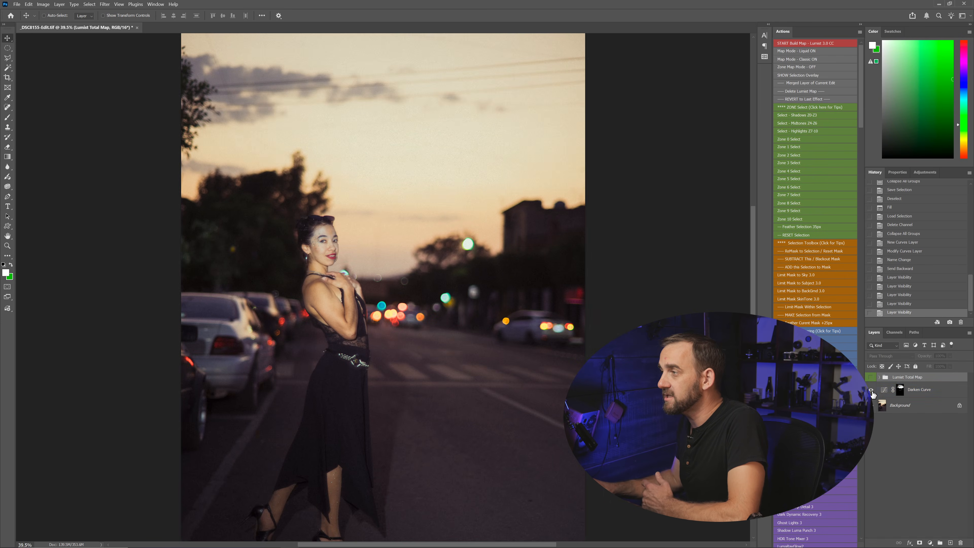
click(870, 390)
click(871, 390)
click(871, 390)
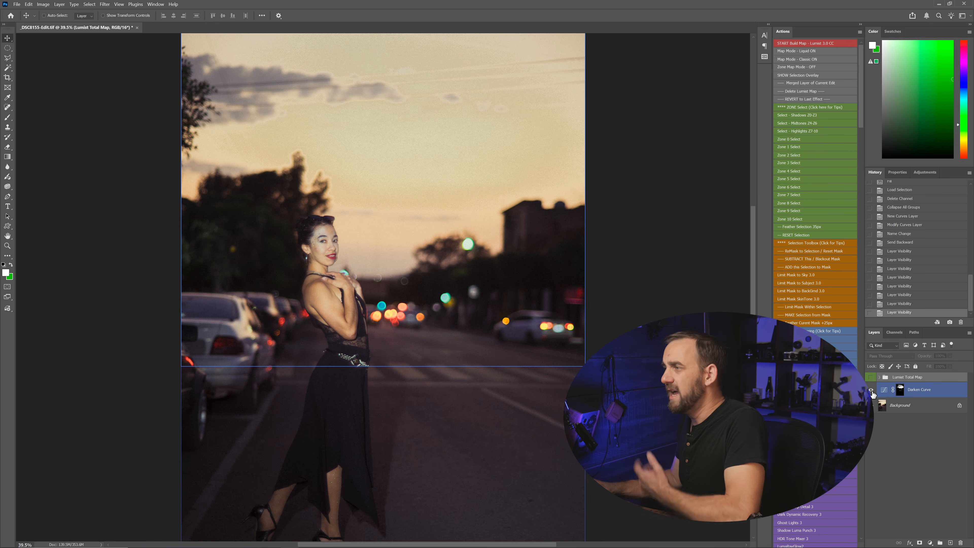
click(871, 390)
click(871, 390)
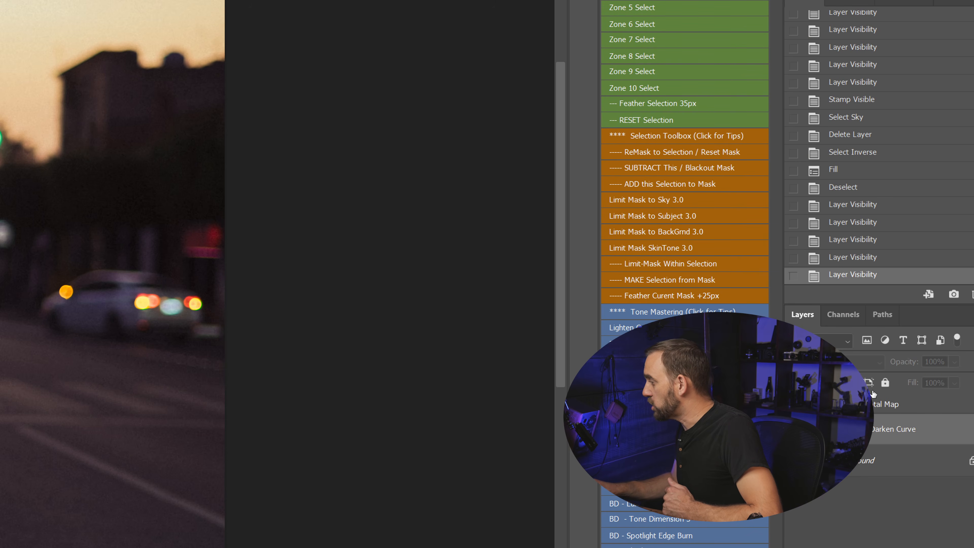
Step: Recheck the Darken Curve's effect, and feather its mask repeatedly in +25 px increments to soften the edges around the clouds and trees
click(873, 393)
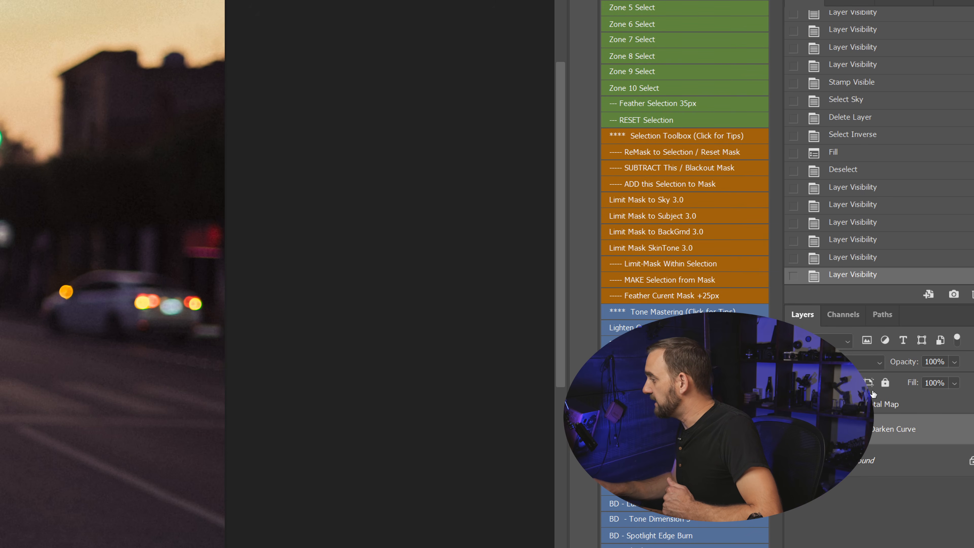
click(872, 394)
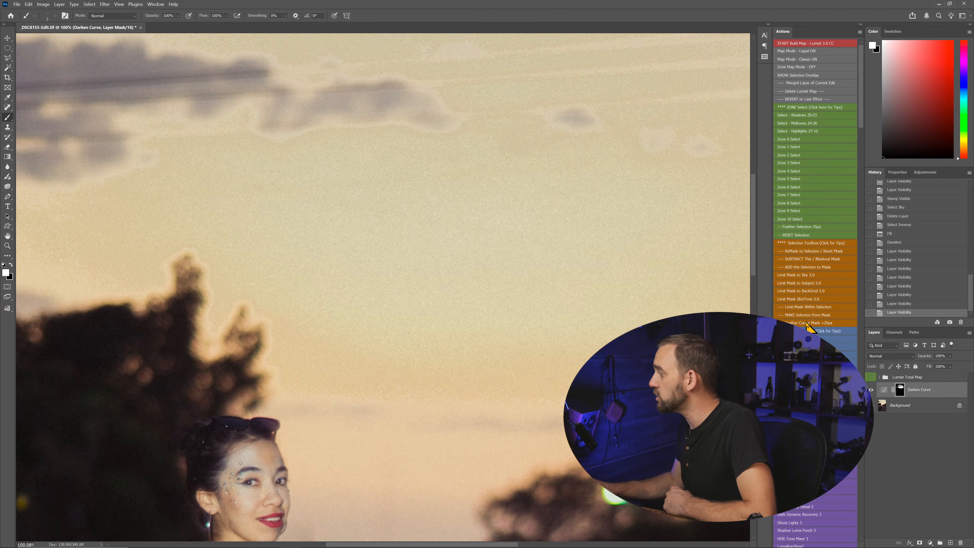
click(806, 323)
click(806, 323)
click(806, 323)
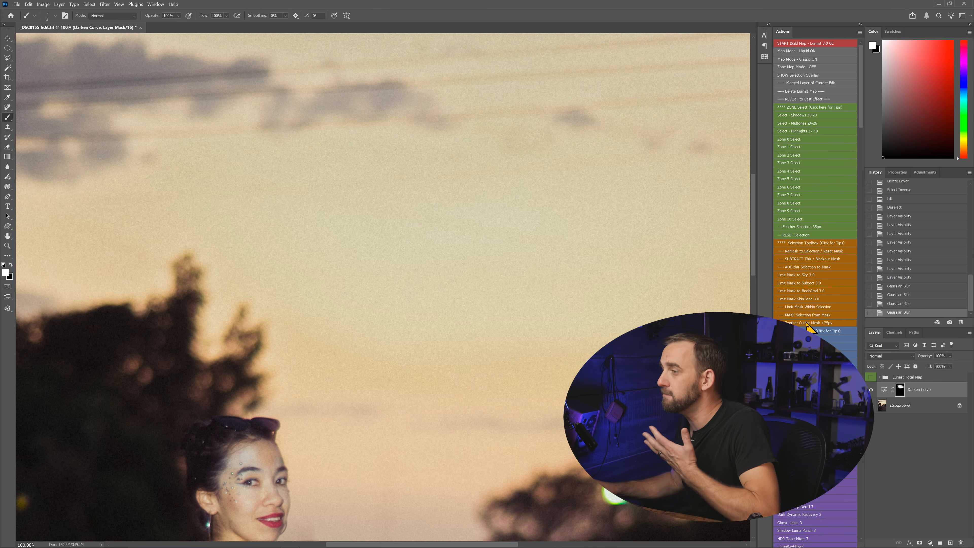
click(806, 323)
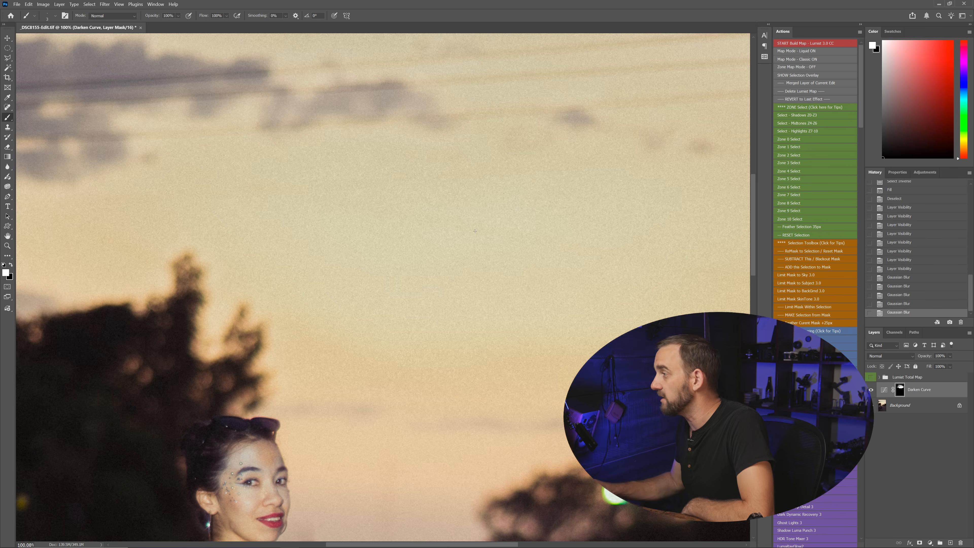
Step: Compare the whole photo with and without the feathered Darken Curve, and briefly inspect its tones on the zone map
scroll(475, 231, down, 6)
click(871, 390)
click(871, 389)
scroll(453, 227, up, 3)
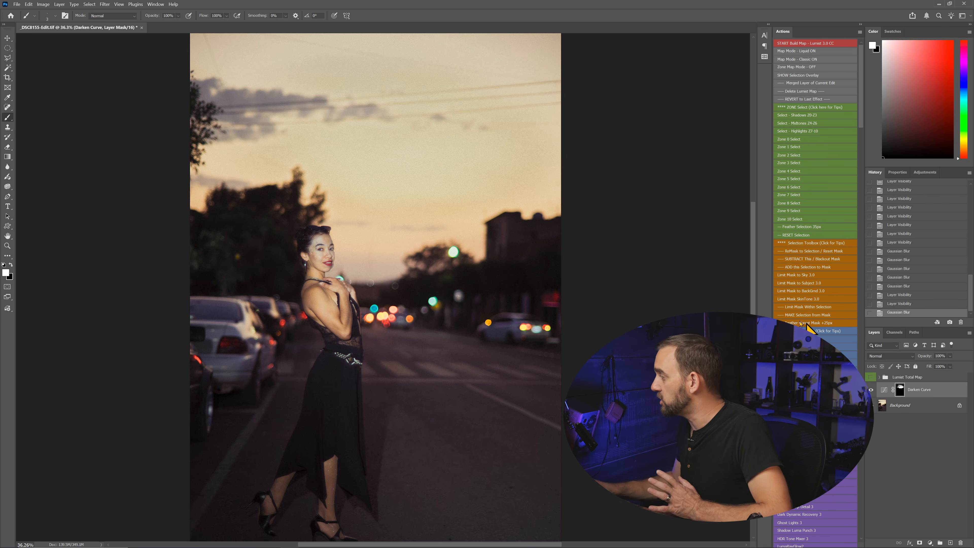
click(798, 75)
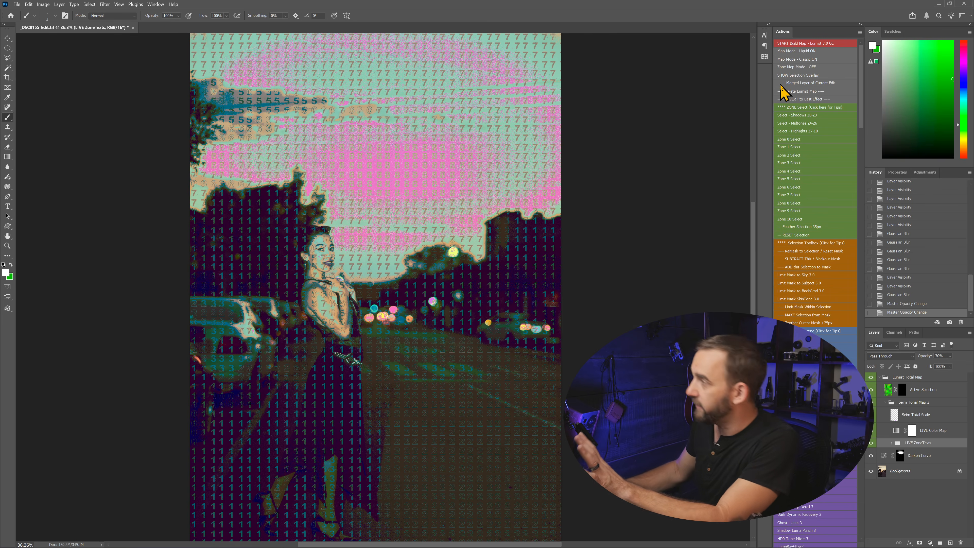
click(805, 68)
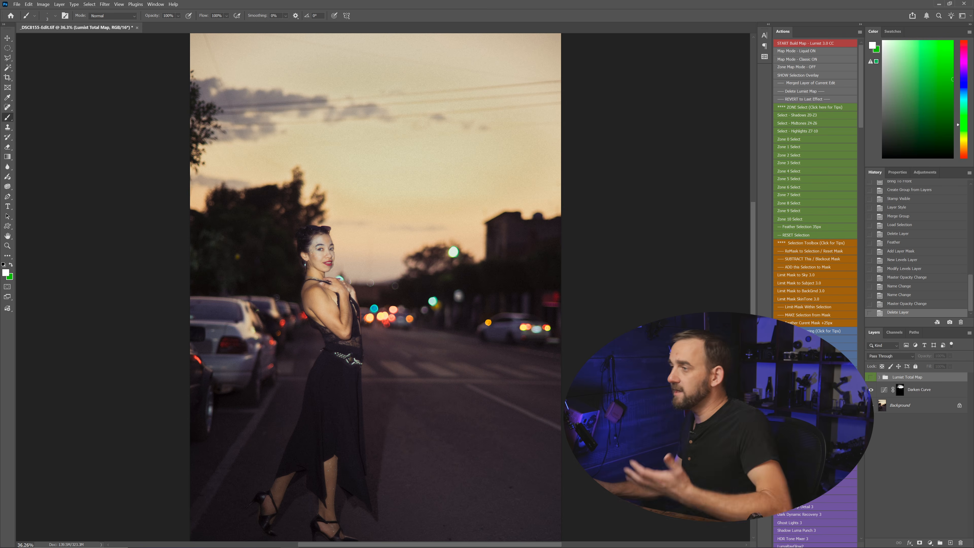
Step: Undo the deletion of the LumeEsse group and compare the photo with and without it
key(ctrl+z)
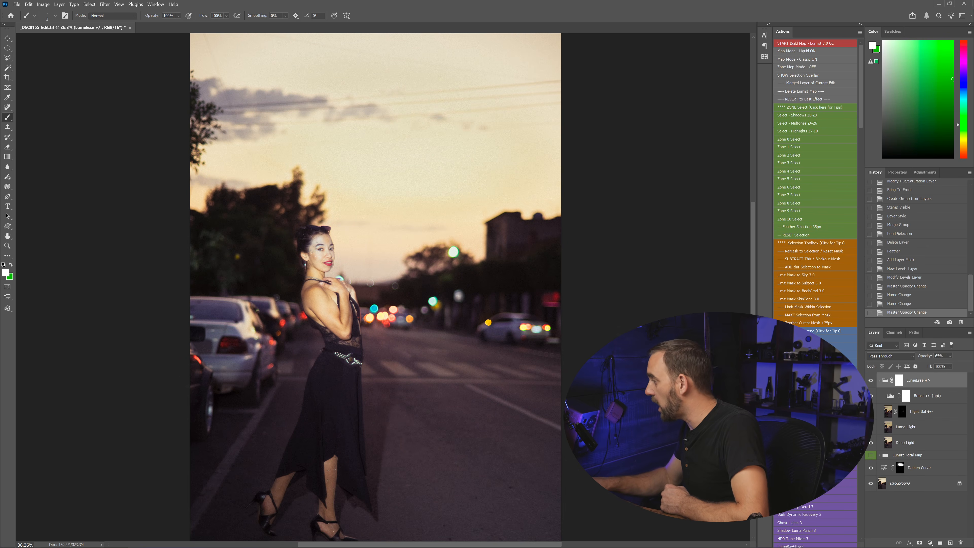
click(871, 381)
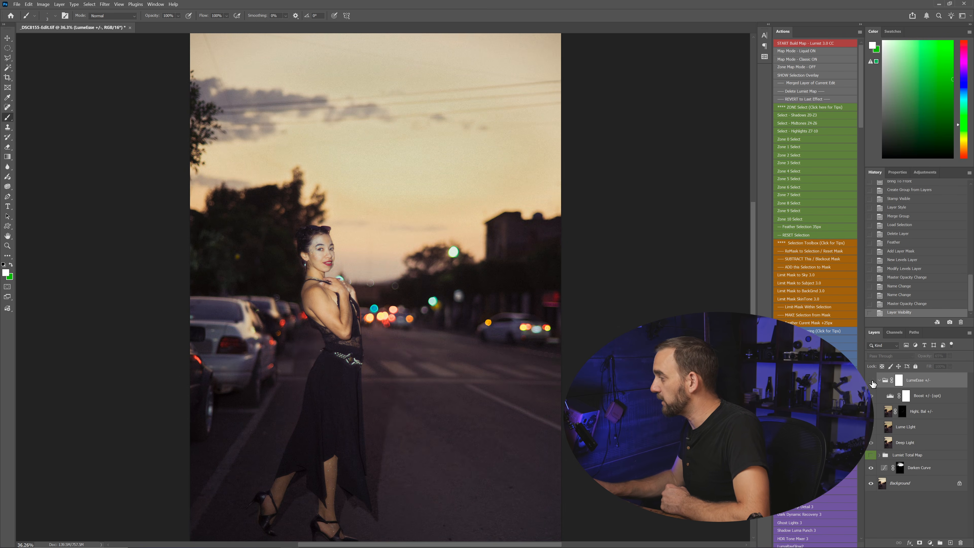
click(871, 381)
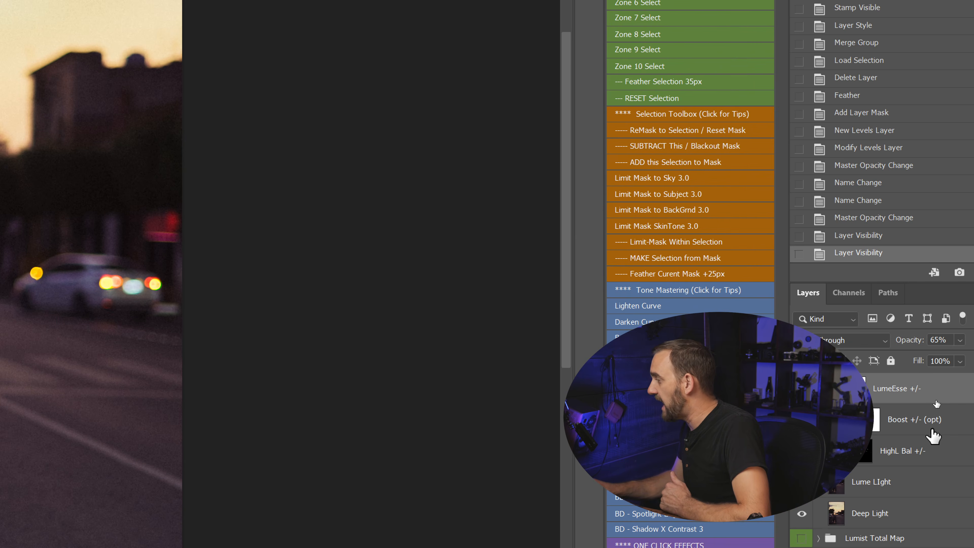
Step: Lower the opacity of the Lume Light layer inside the LumeEsse group
click(932, 396)
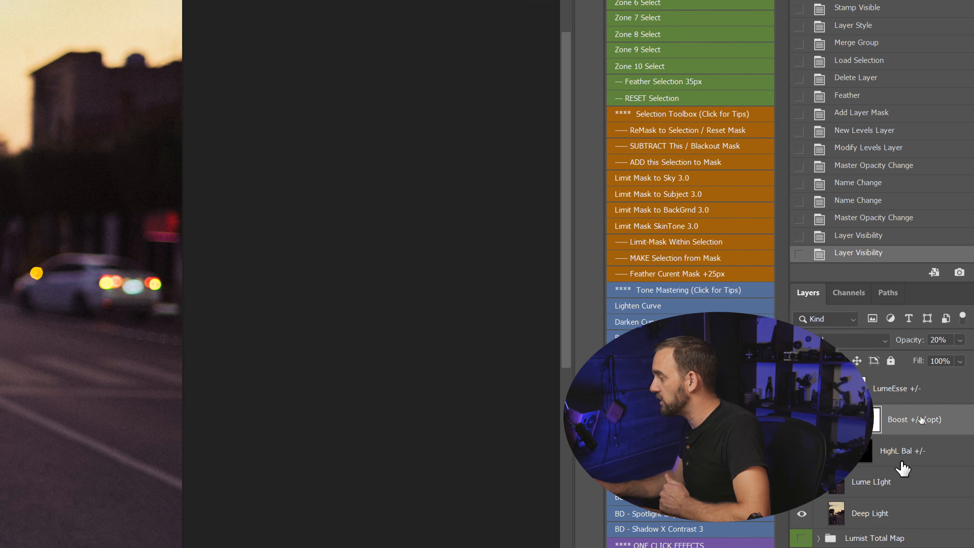
click(900, 482)
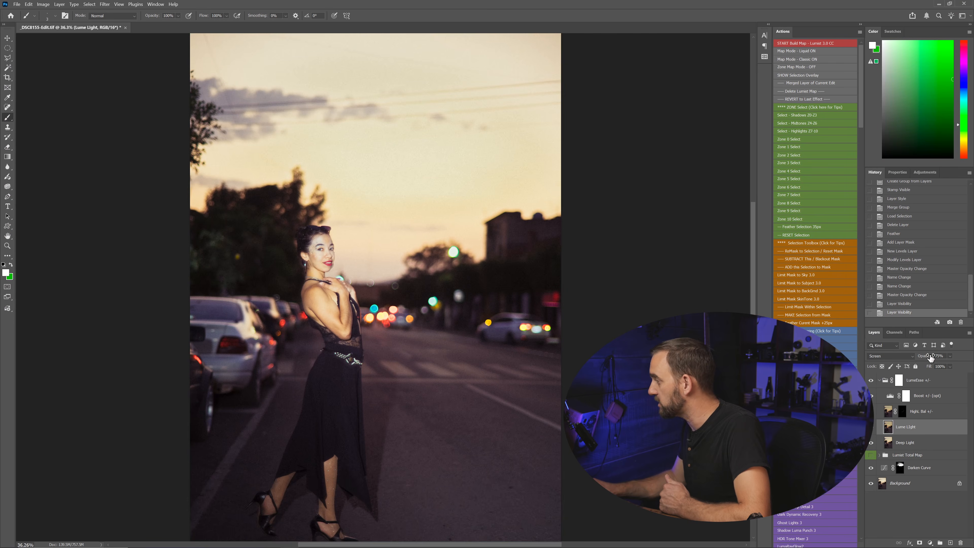
drag(928, 356, 918, 357)
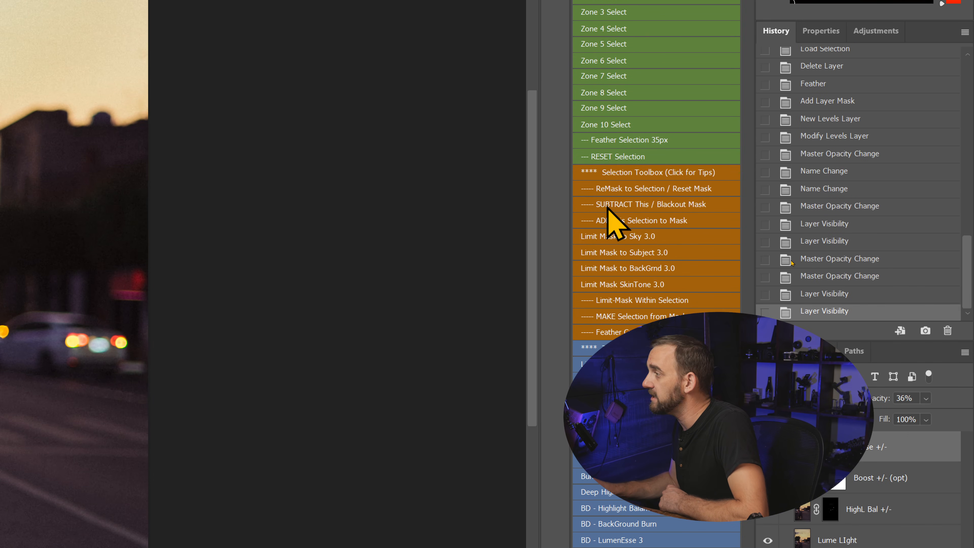
Step: Limit the LumeEsse group's mask to the subject with Limit Mask to Subject 3.0, and compare the effect on the woman
click(646, 252)
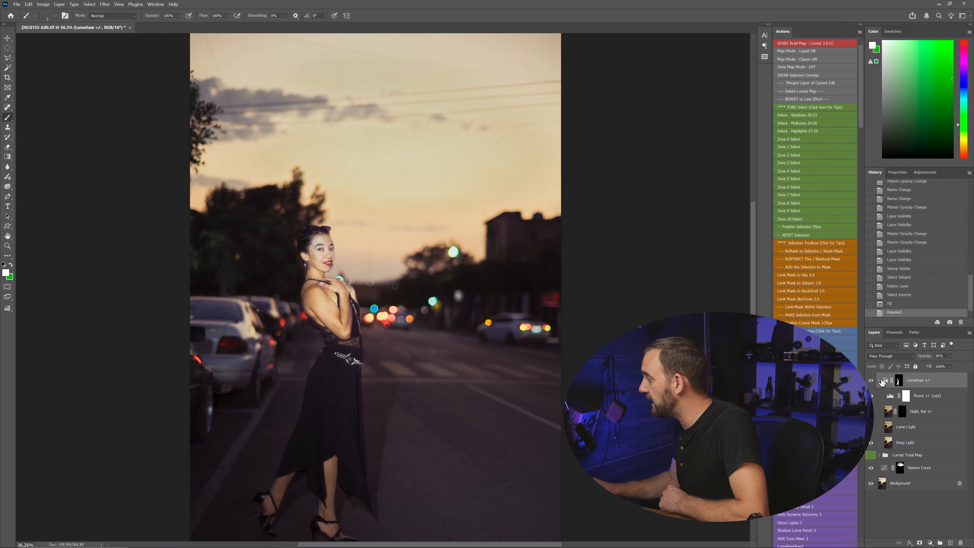
click(871, 381)
click(871, 381)
click(871, 380)
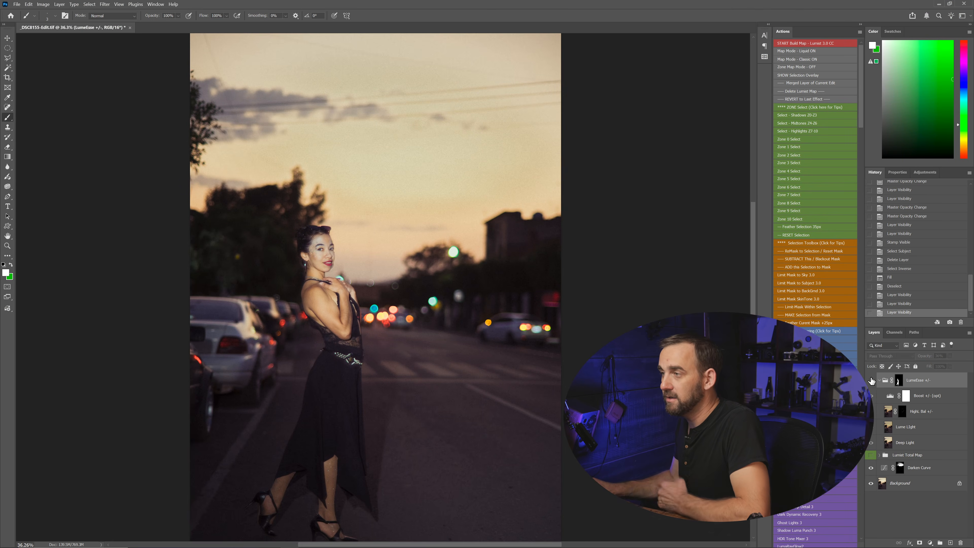
click(871, 380)
Step: Apply the Beauty Dish 3 effect and restrict its mask to the background with Limit Mask to BackGrnd 3.0, checking the difference
scroll(844, 530, down, 5)
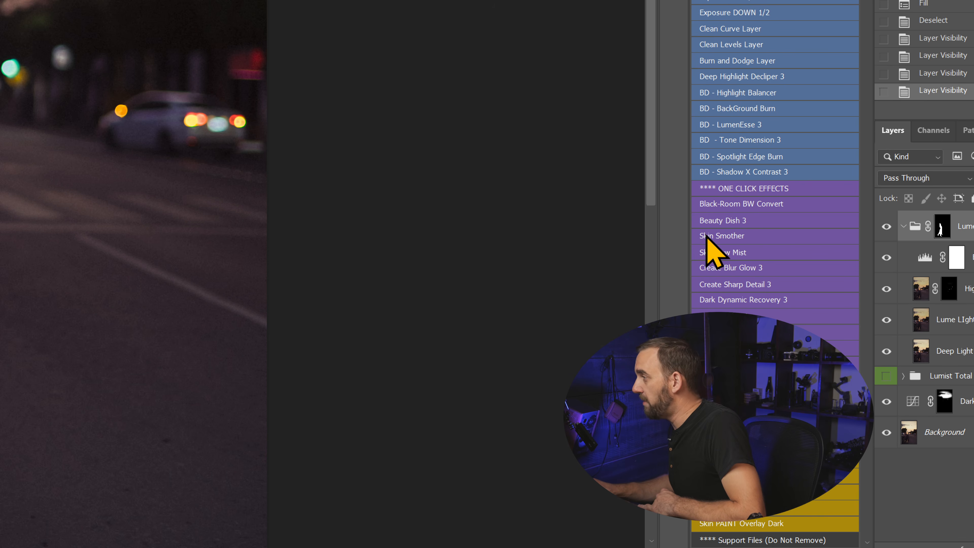
click(740, 219)
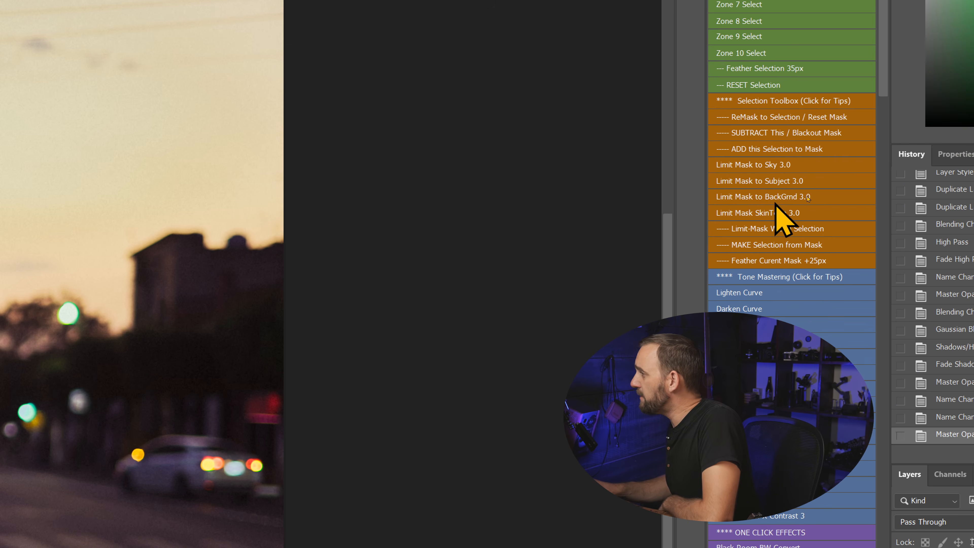
click(774, 197)
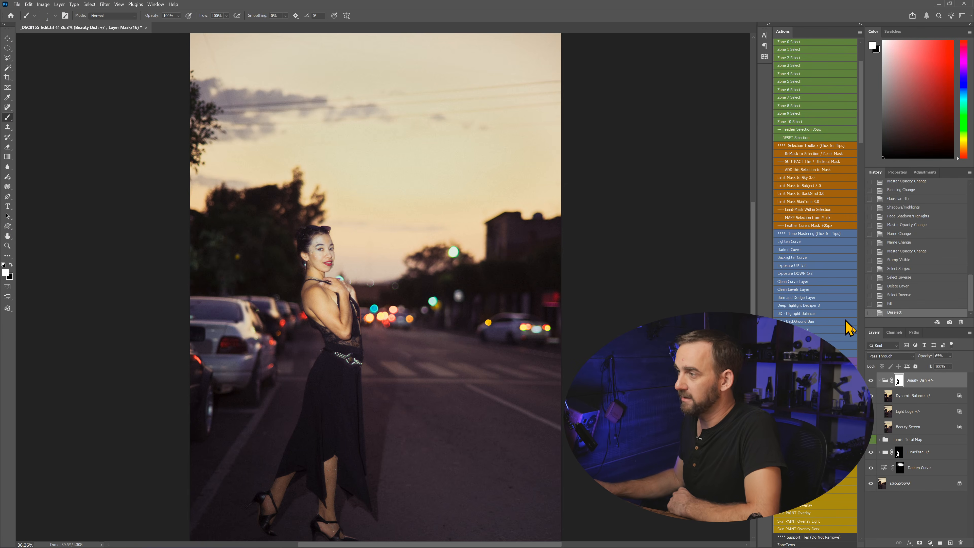
click(870, 386)
click(870, 385)
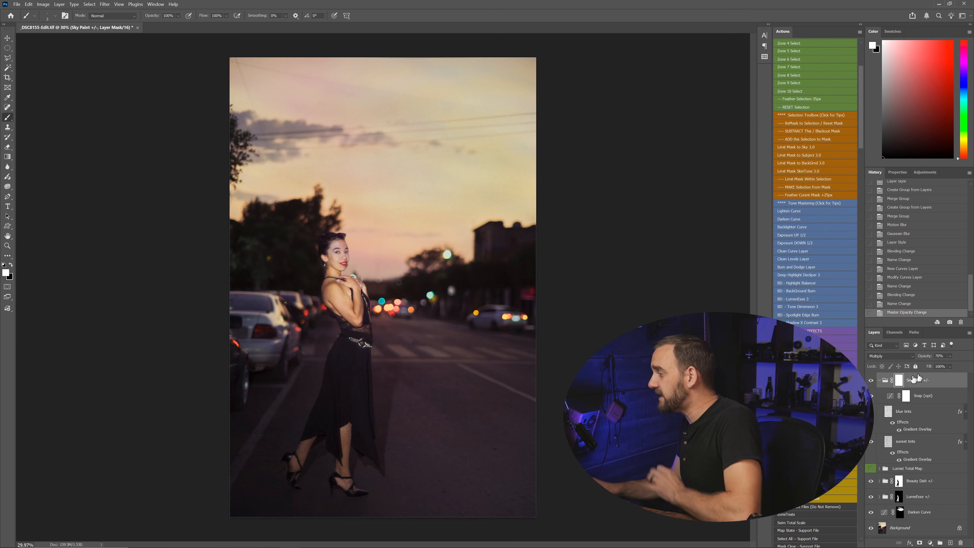
Step: Compare the photo with and without the Sky Paint group
click(870, 382)
click(870, 382)
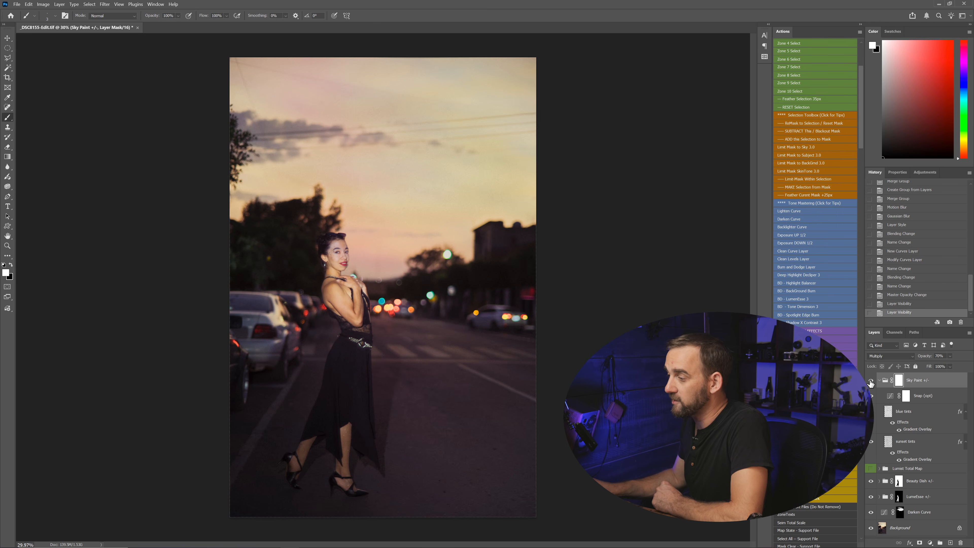
Step: Restrict the Sky Paint group's mask to the sky with Limit Mask to Sky 3.0, comparing the photo with and without the group
click(870, 381)
click(869, 382)
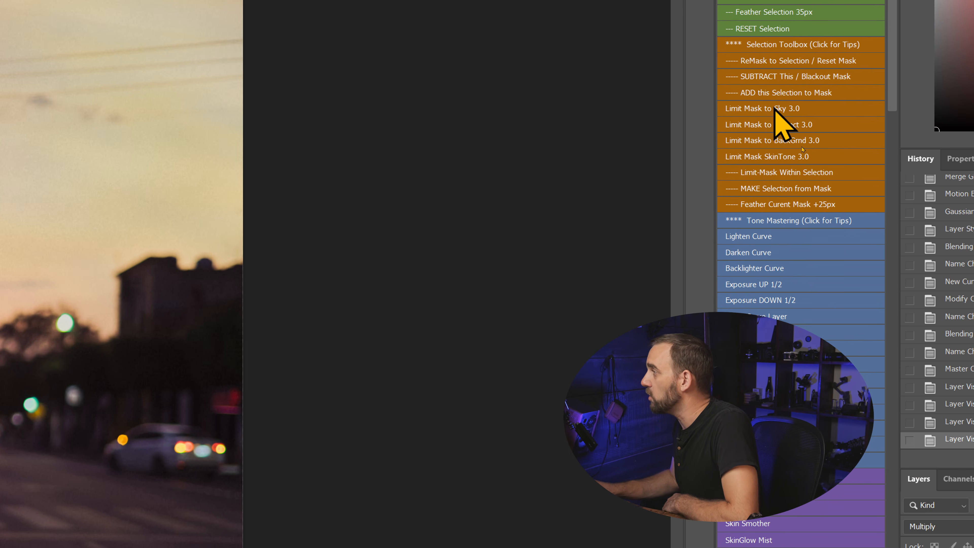
click(775, 110)
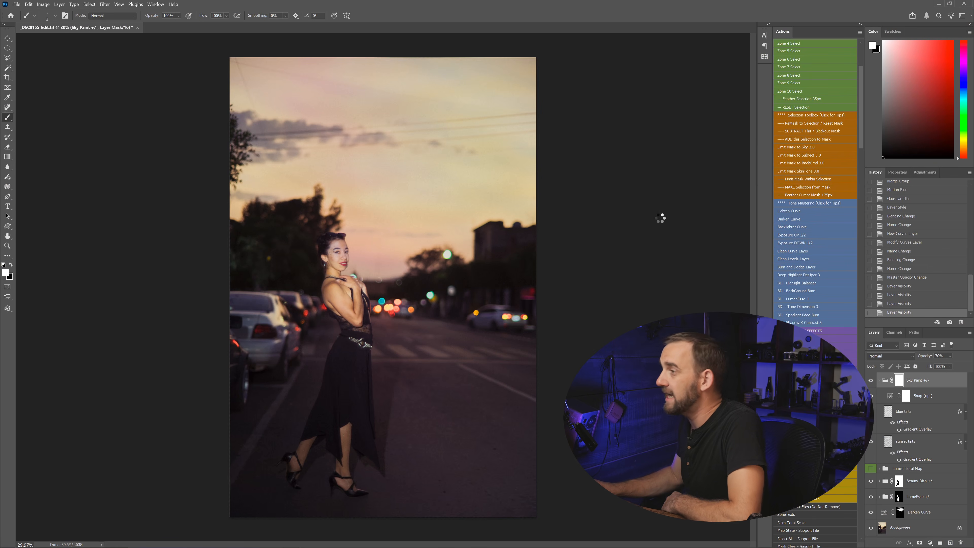
click(871, 381)
click(870, 382)
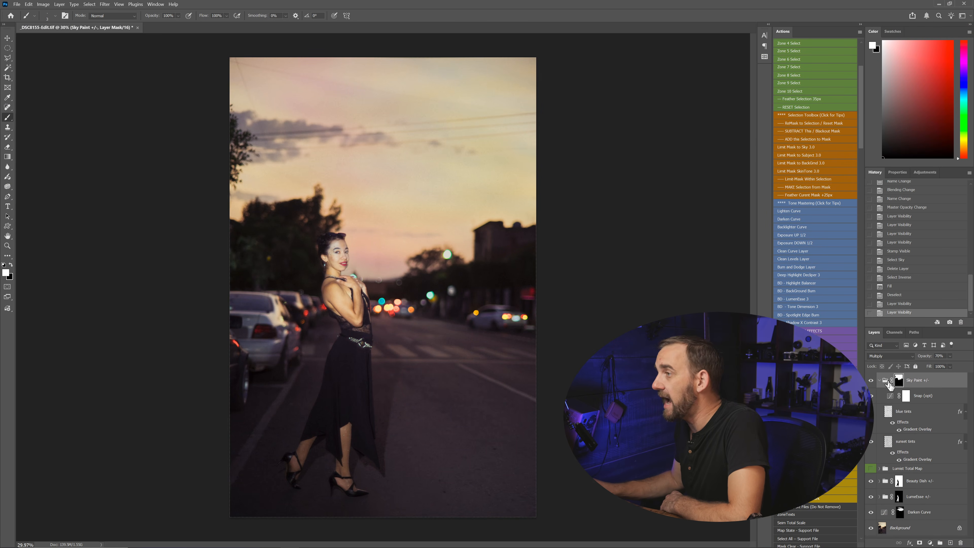
click(871, 381)
click(871, 382)
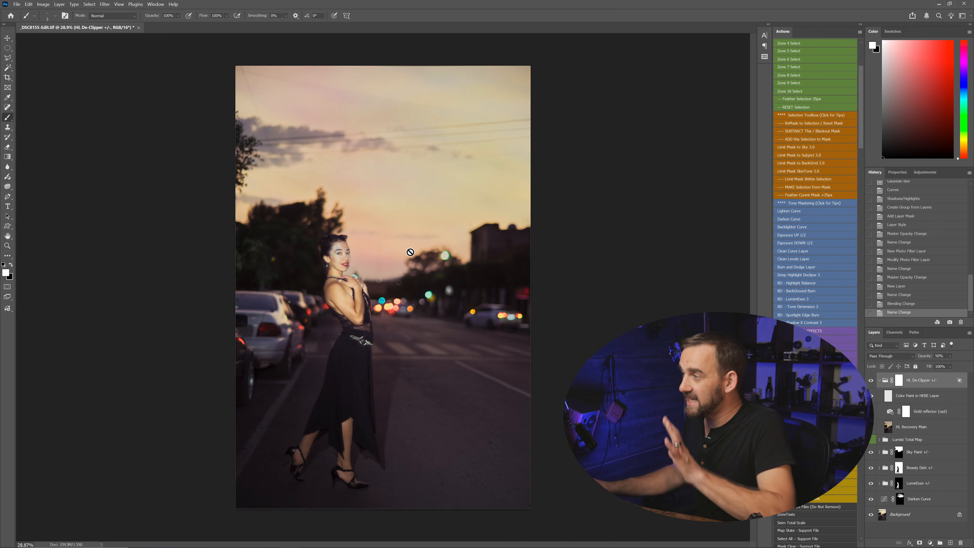
Step: Inspect the clipped green traffic light up close with and without the HL De-Clipper group
drag(399, 247, 458, 281)
scroll(508, 256, up, 5)
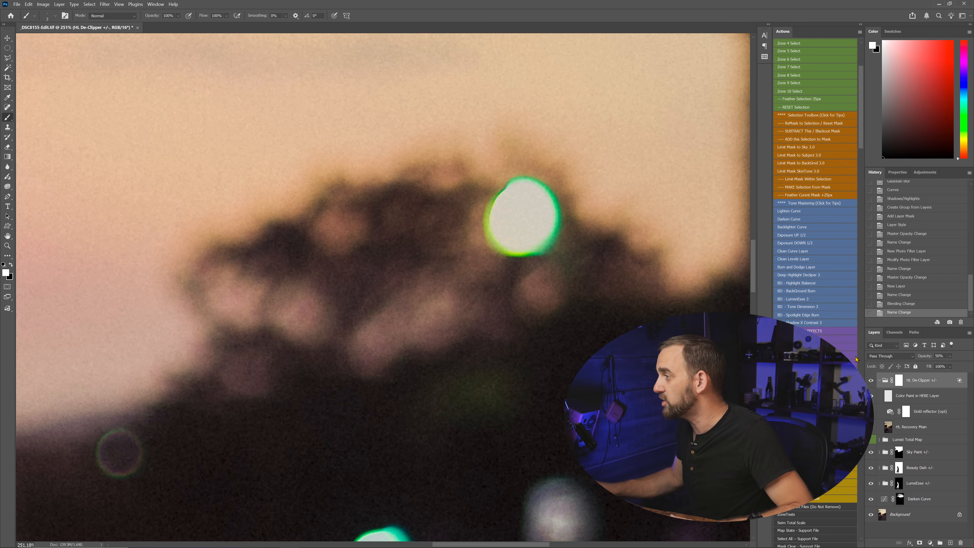
click(870, 380)
click(870, 380)
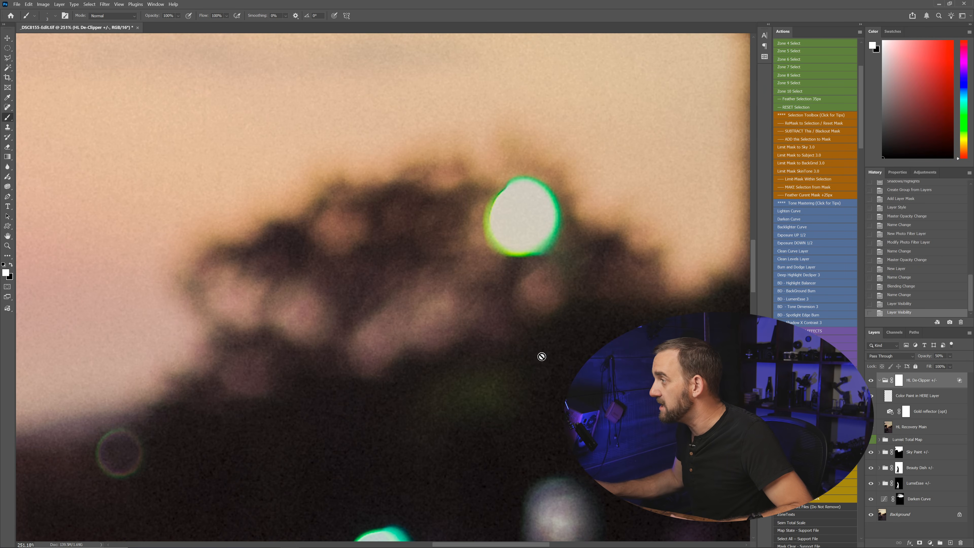
scroll(540, 353, down, 6)
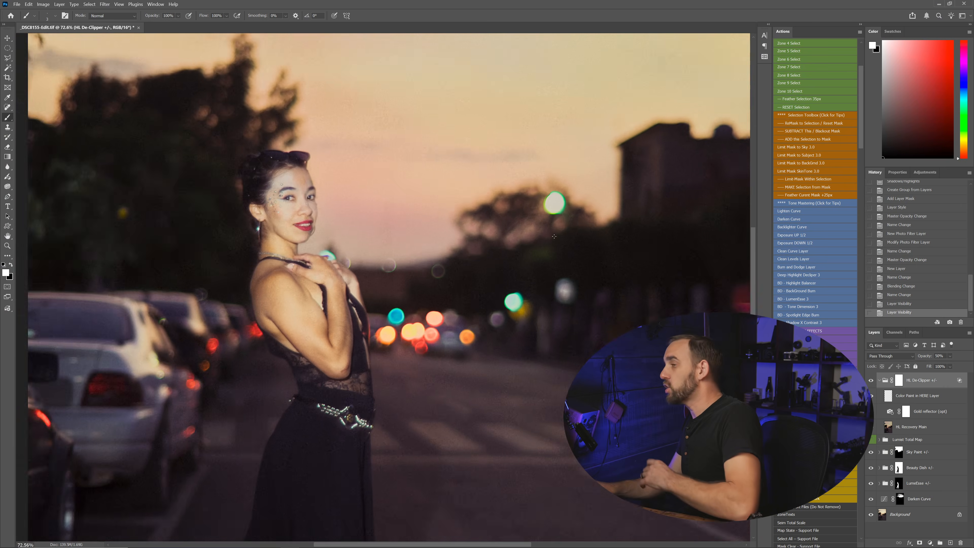
scroll(554, 236, down, 2)
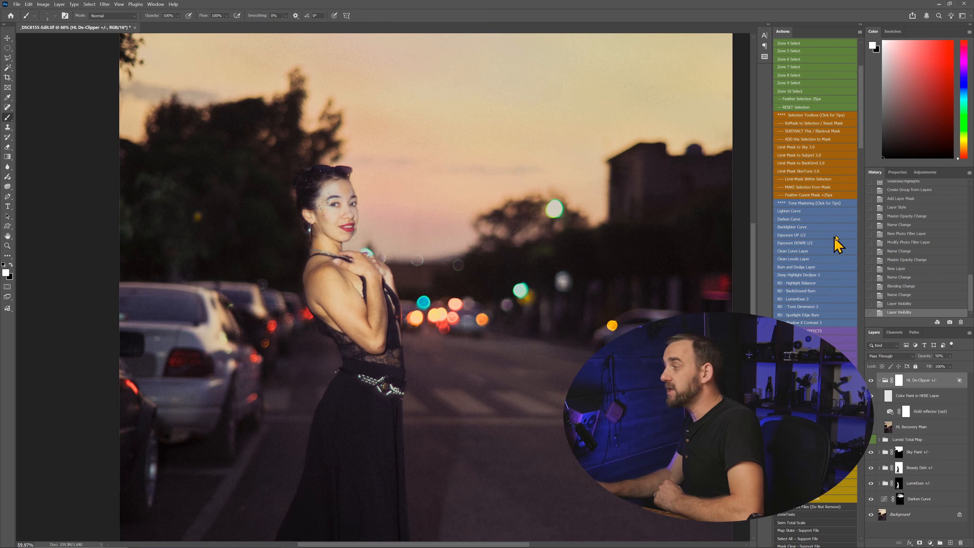
scroll(809, 226, up, 5)
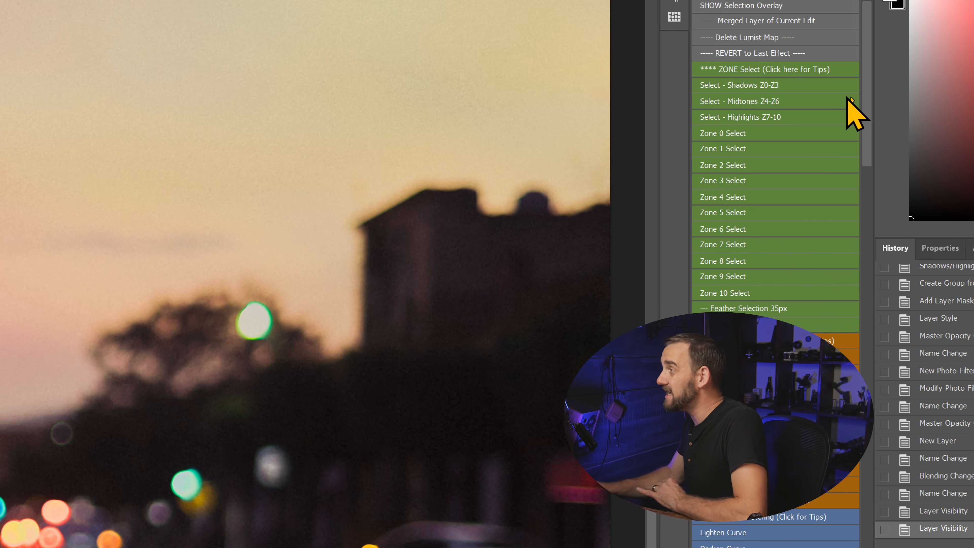
scroll(810, 165, down, 10)
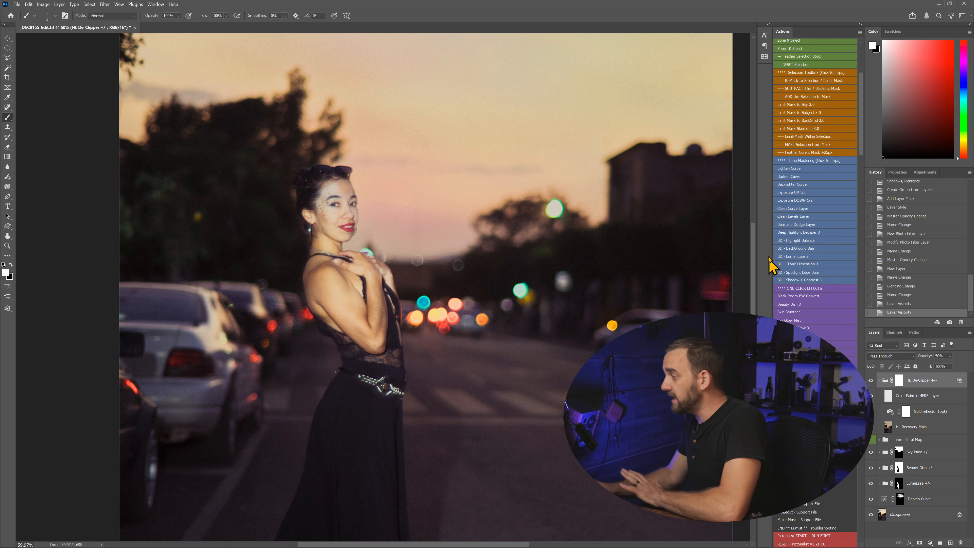
scroll(842, 115, up, 10)
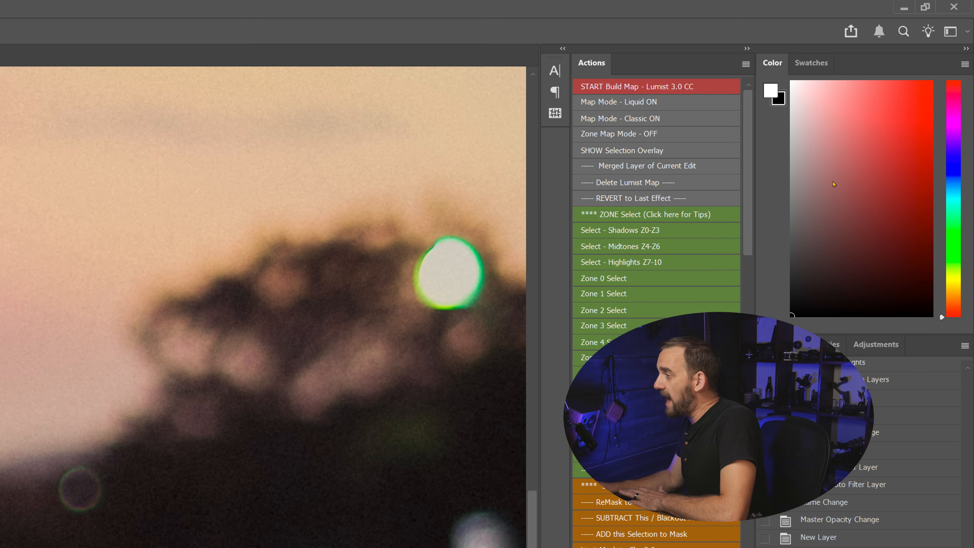
scroll(804, 190, down, 5)
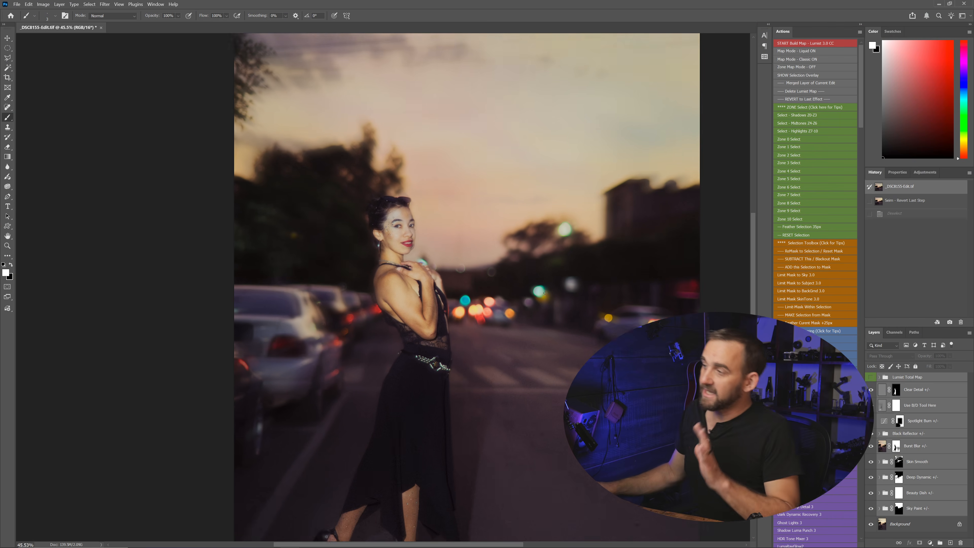
Step: Delete all the selected effect layers above the Background to view the original photo, and undo the deletion
scroll(544, 292, down, 1)
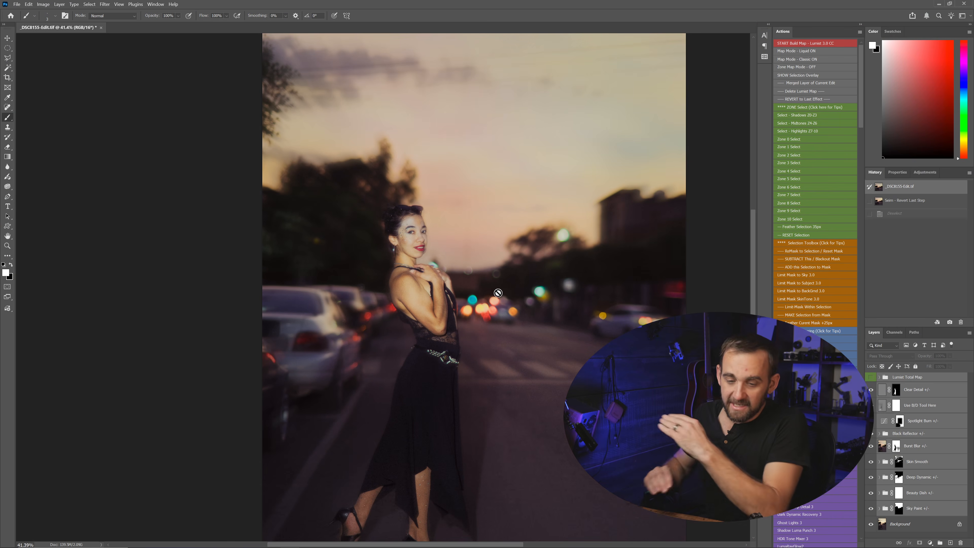
scroll(575, 230, up, 2)
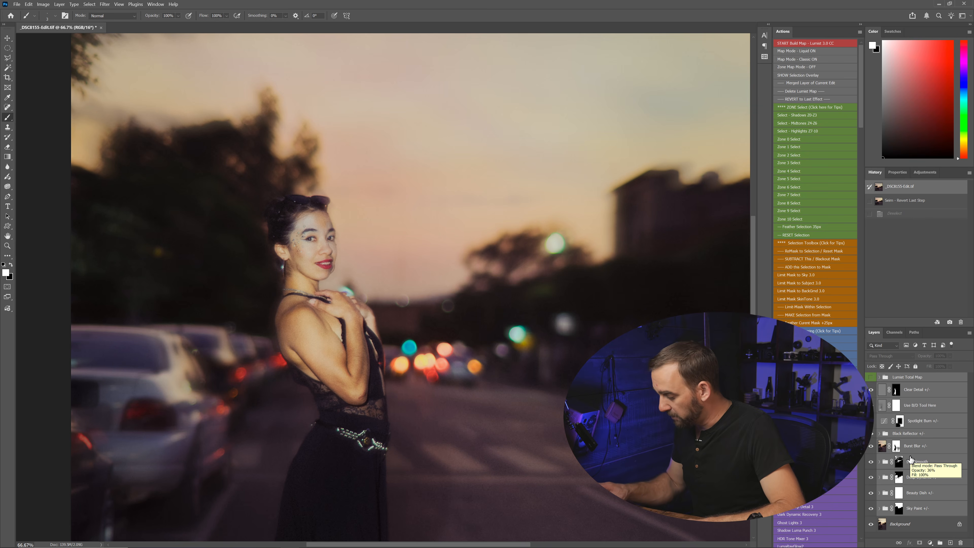
key(Delete)
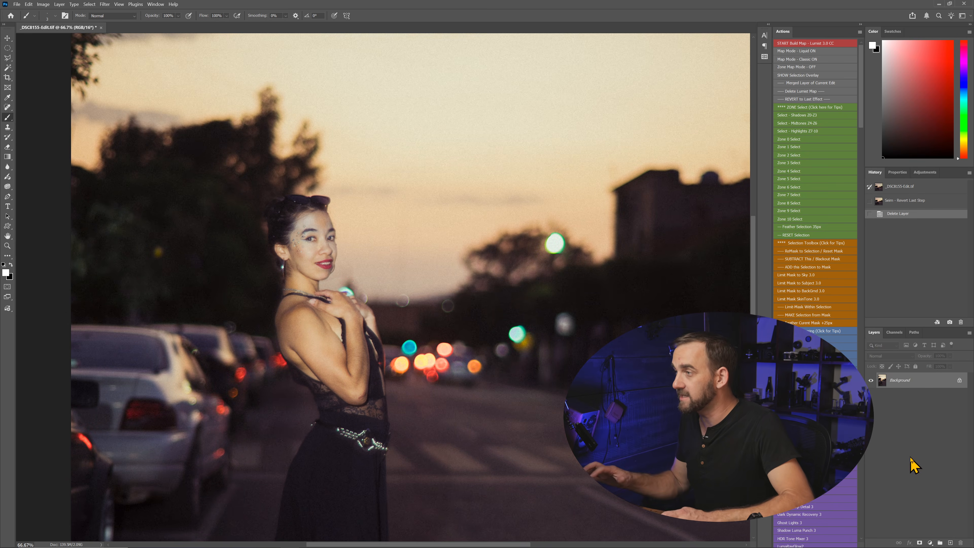
scroll(574, 440, down, 5)
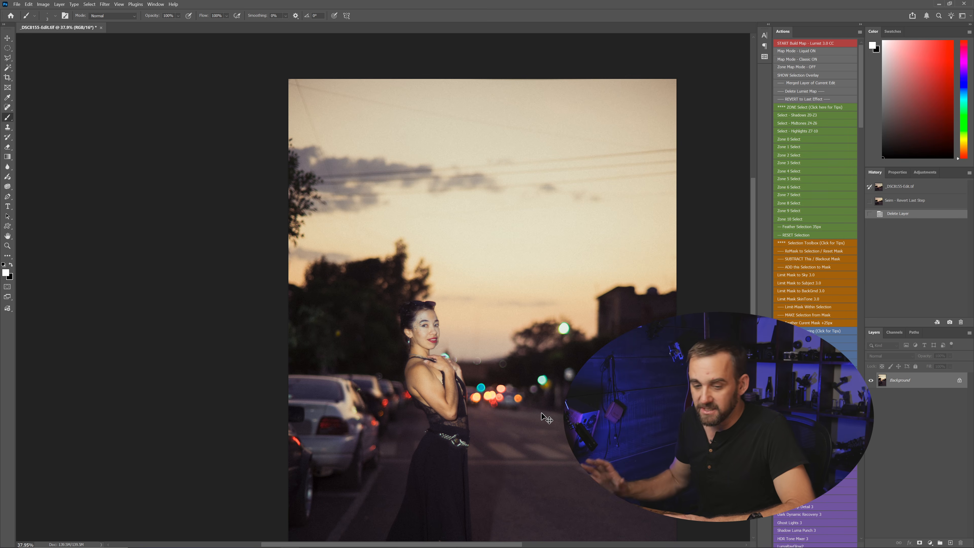
key(ctrl+z)
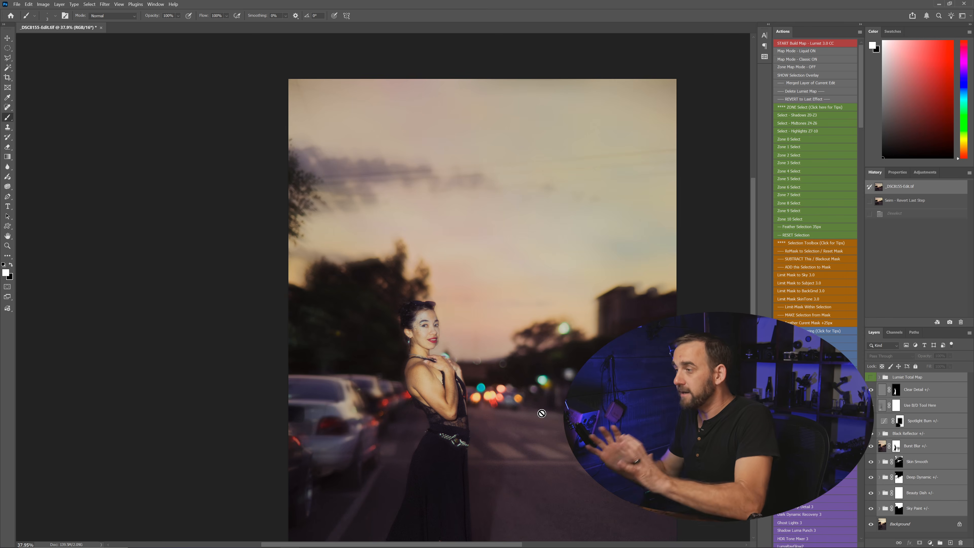
Step: Group all the effect layers above the Background and compare the portrait with and without the whole group
scroll(541, 413, up, 3)
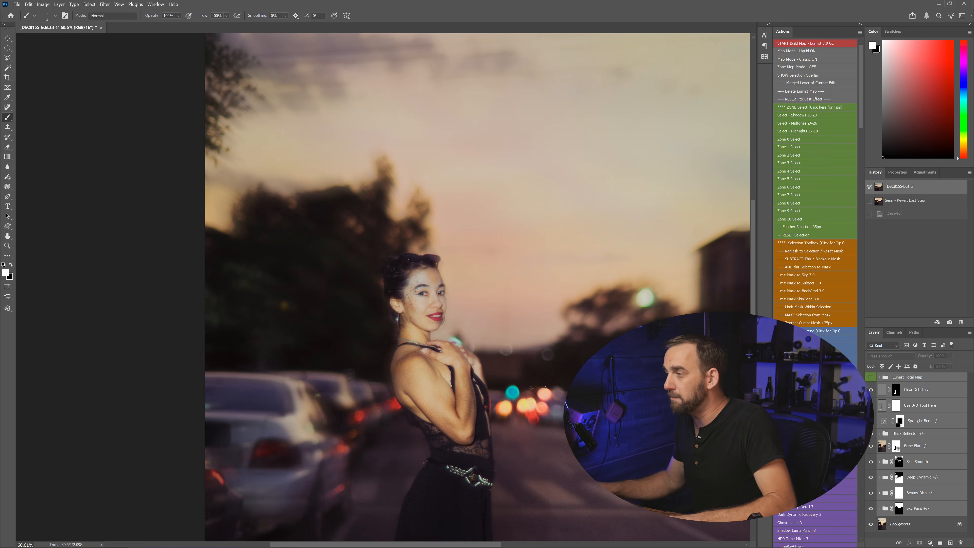
scroll(426, 377, up, 2)
key(ctrl+g)
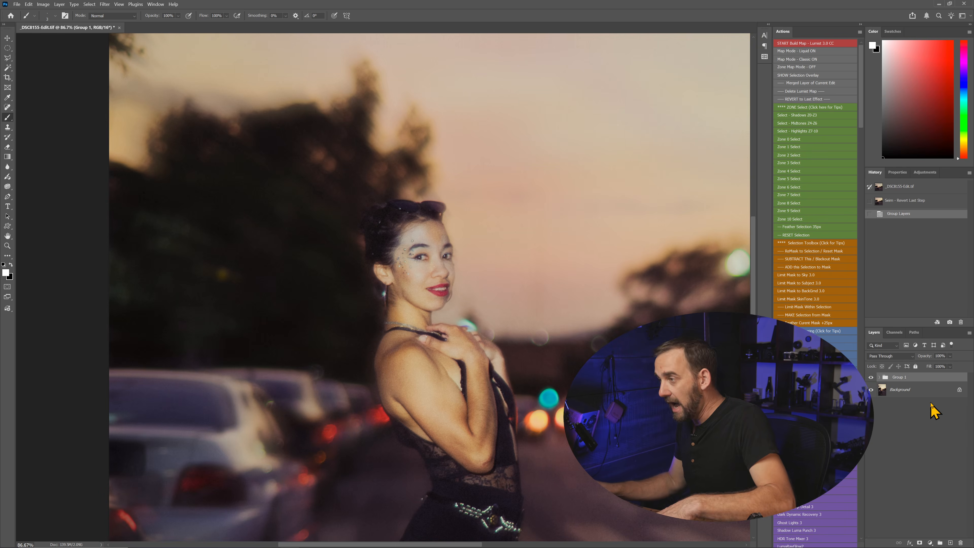
click(871, 378)
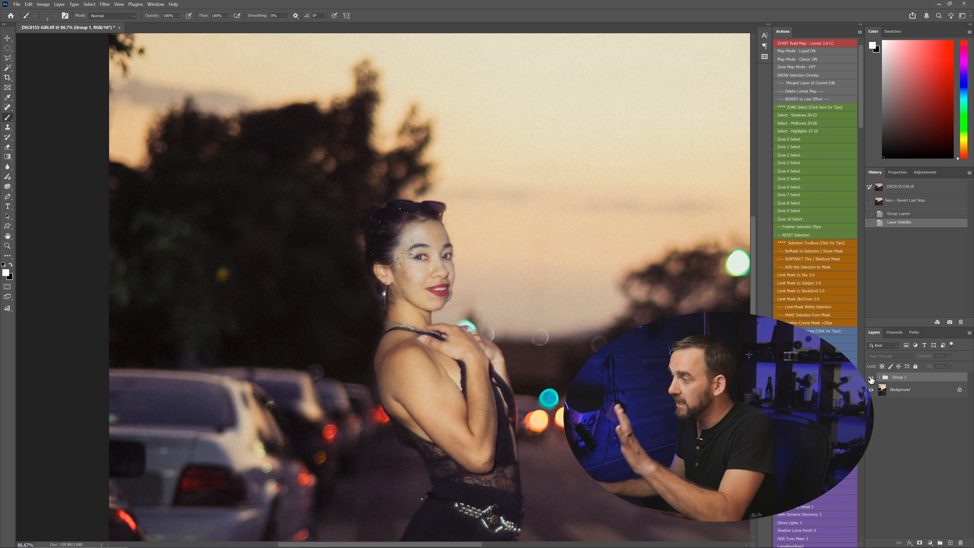
click(871, 378)
scroll(649, 374, down, 3)
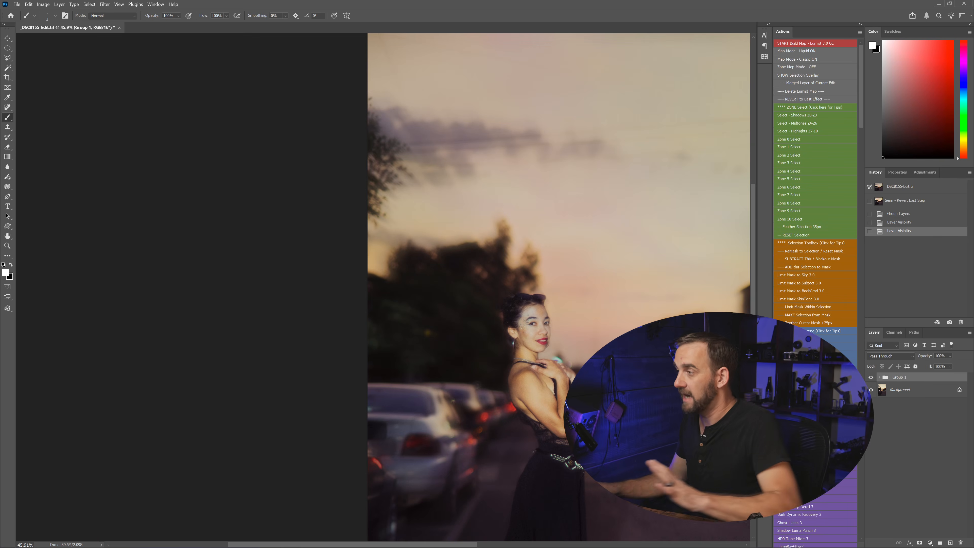
drag(607, 388, 408, 361)
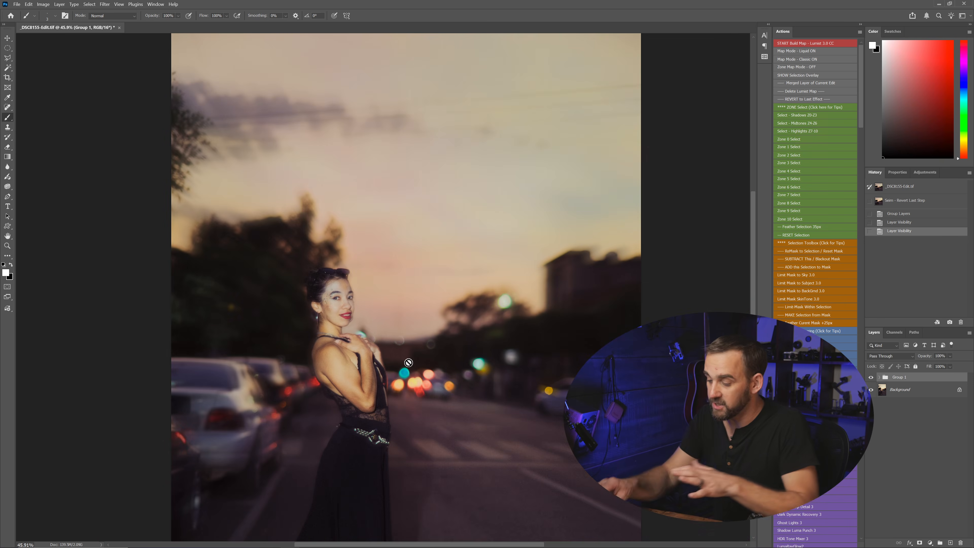